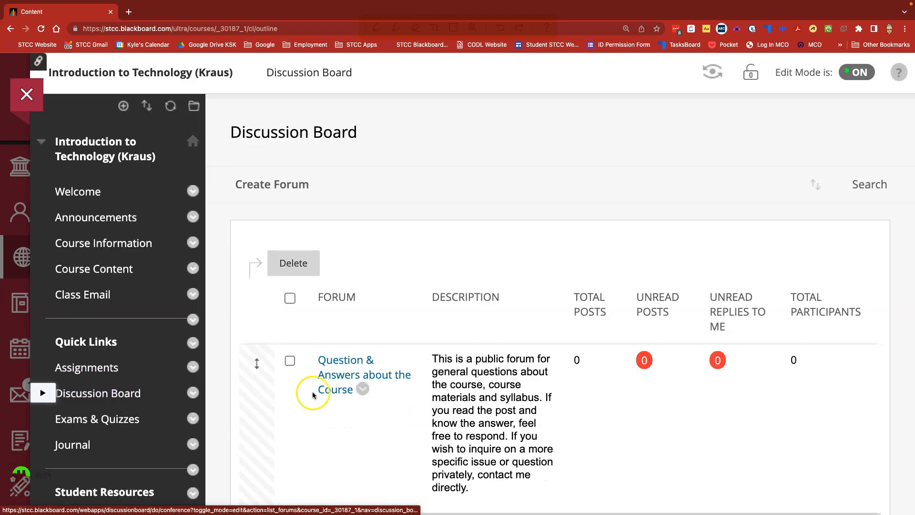
Create a new discussion board forum and name it "Week 2: Chapter 2".
{"action": "scroll", "coordinate": [542, 408], "scroll_direction": "down", "scroll_amount": 5}
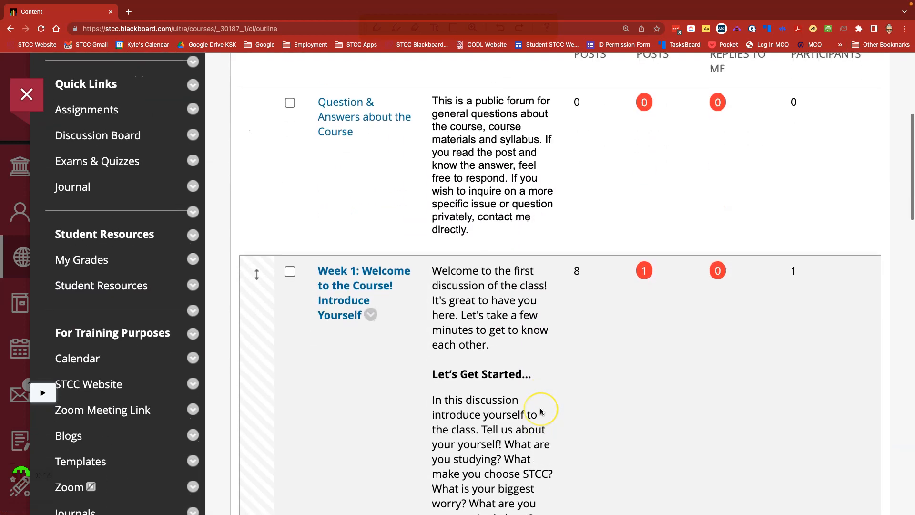
{"action": "scroll", "coordinate": [542, 411], "scroll_direction": "up", "scroll_amount": 5}
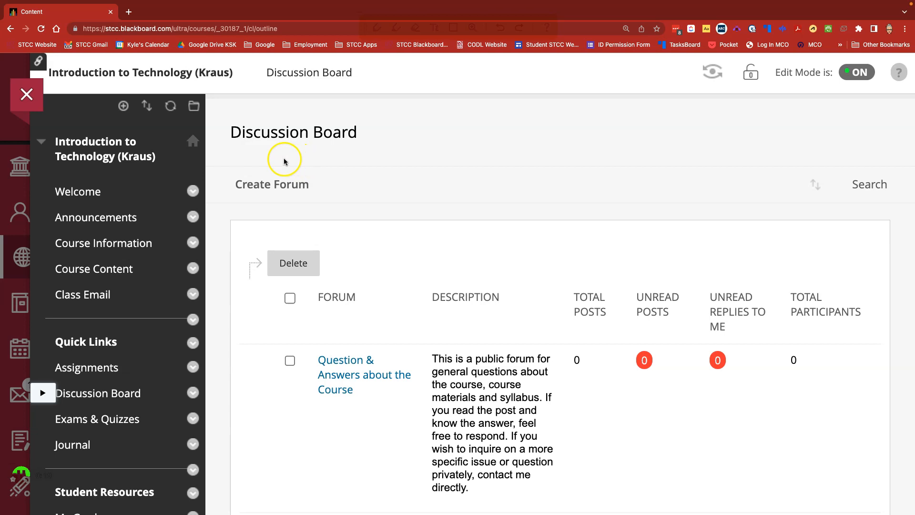
{"action": "left_click", "coordinate": [283, 186]}
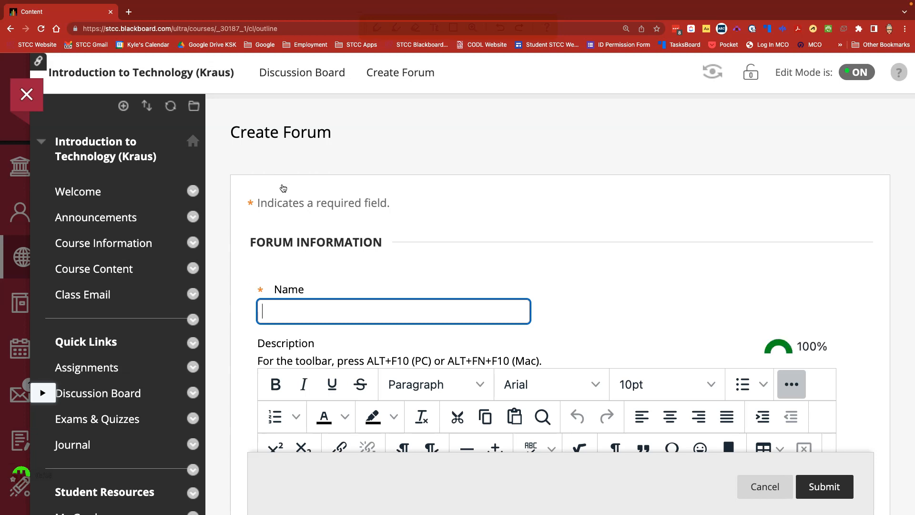
{"action": "type", "text": "Week 2: Chapter 2"}
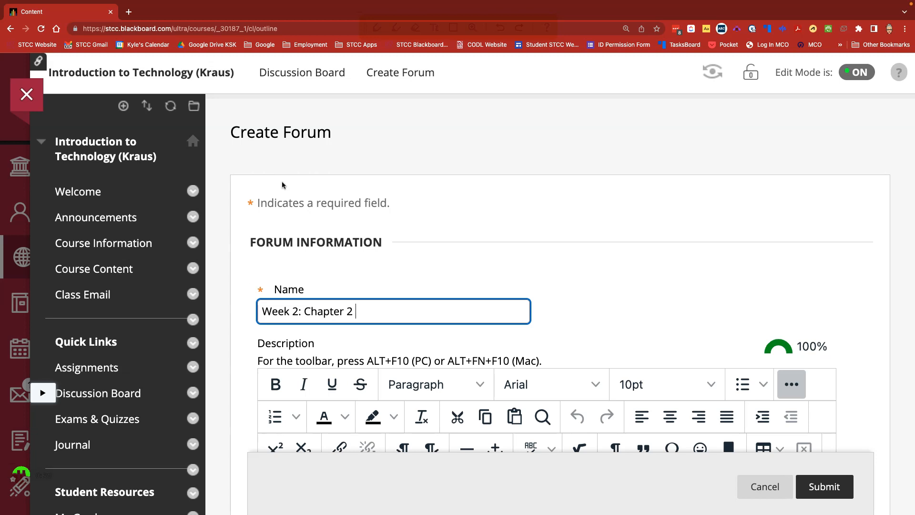
Enter "question or prompt for student" as the forum's description.
{"action": "scroll", "coordinate": [509, 312], "scroll_direction": "down", "scroll_amount": 5}
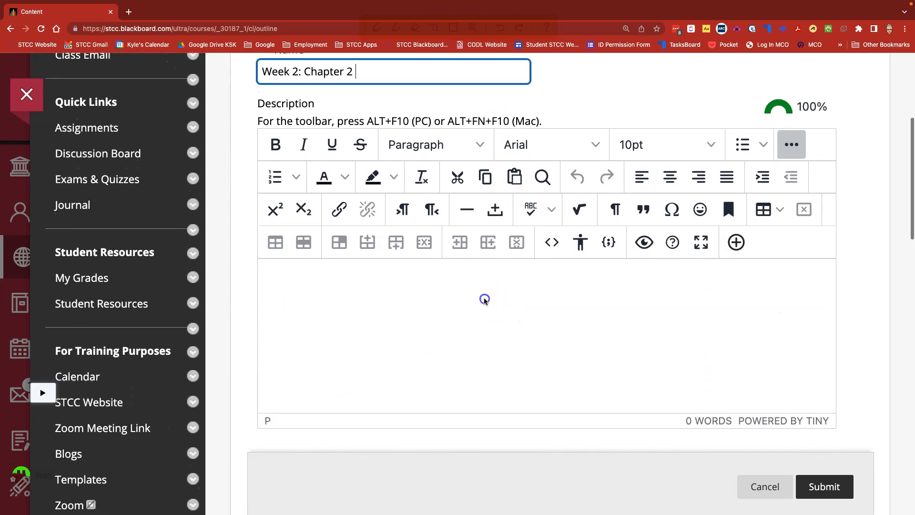
{"action": "left_click", "coordinate": [484, 300]}
{"action": "type", "text": "question orp"}
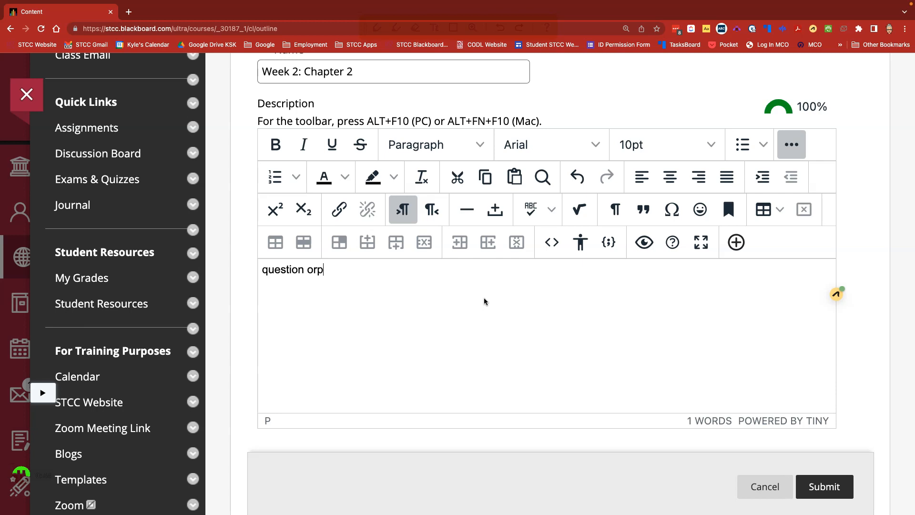
{"action": "key", "text": "BackSpace"}
{"action": "type", "text": "prompt for student"}
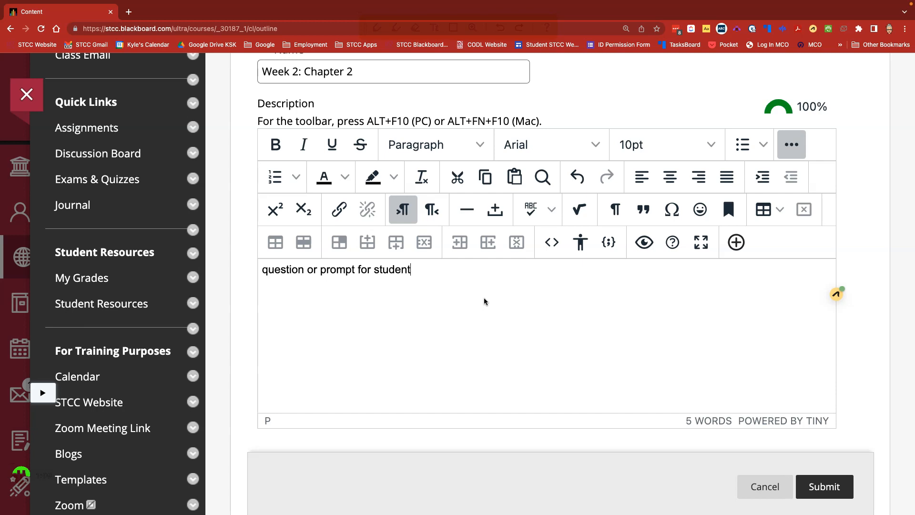
Review the forum availability and forum settings sections down to the additional options.
{"action": "scroll", "coordinate": [565, 359], "scroll_direction": "down", "scroll_amount": 8}
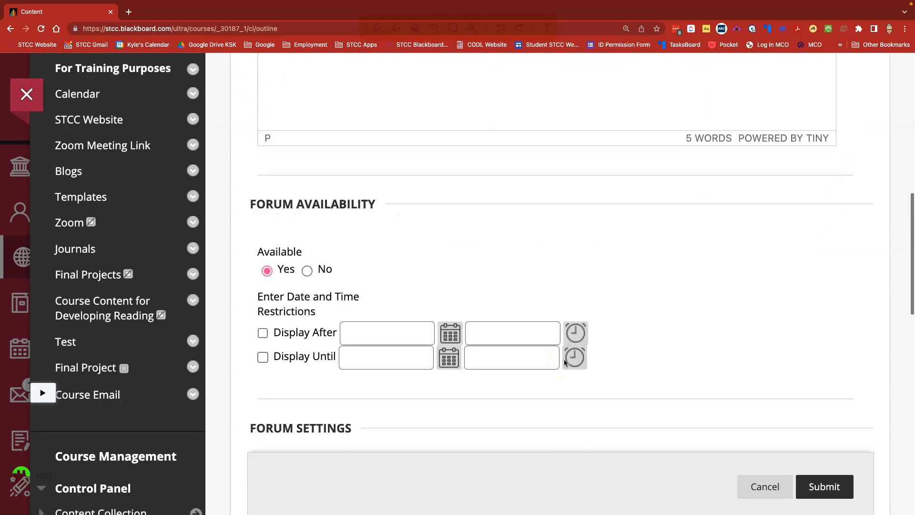
{"action": "left_click_drag", "start_coordinate": [244, 88], "coordinate": [394, 94]}
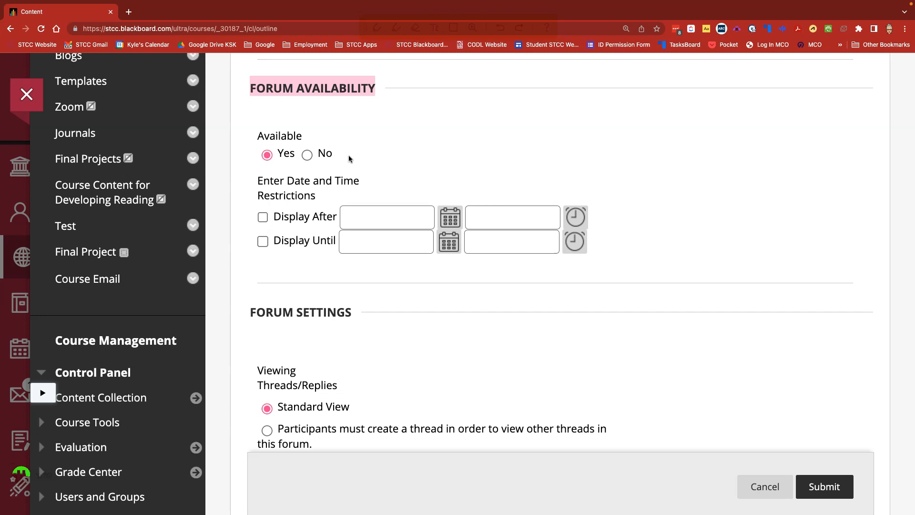
{"action": "scroll", "coordinate": [403, 311], "scroll_direction": "down", "scroll_amount": 3}
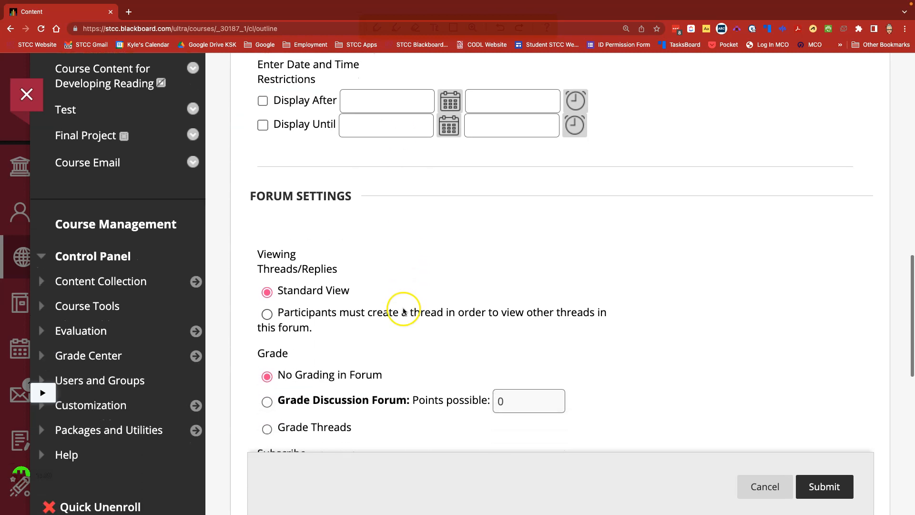
{"action": "scroll", "coordinate": [403, 312], "scroll_direction": "down", "scroll_amount": 3}
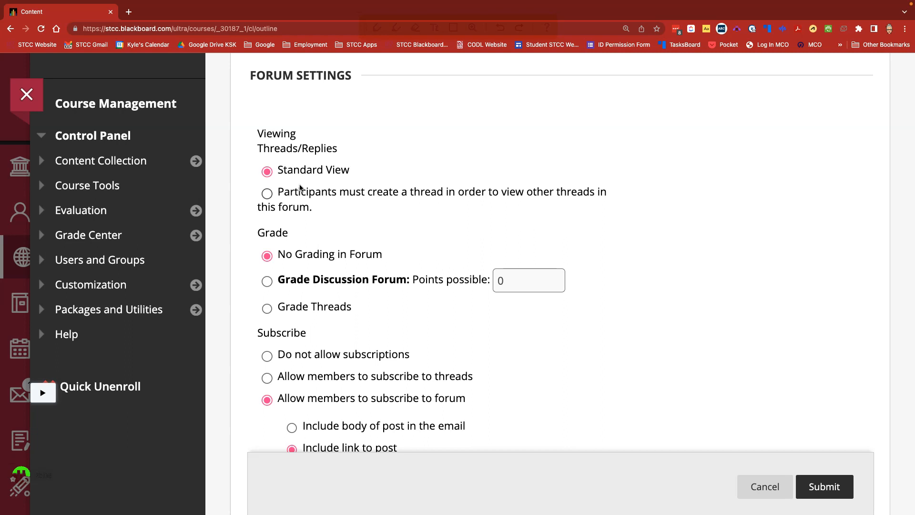
{"action": "scroll", "coordinate": [309, 207], "scroll_direction": "down", "scroll_amount": 6}
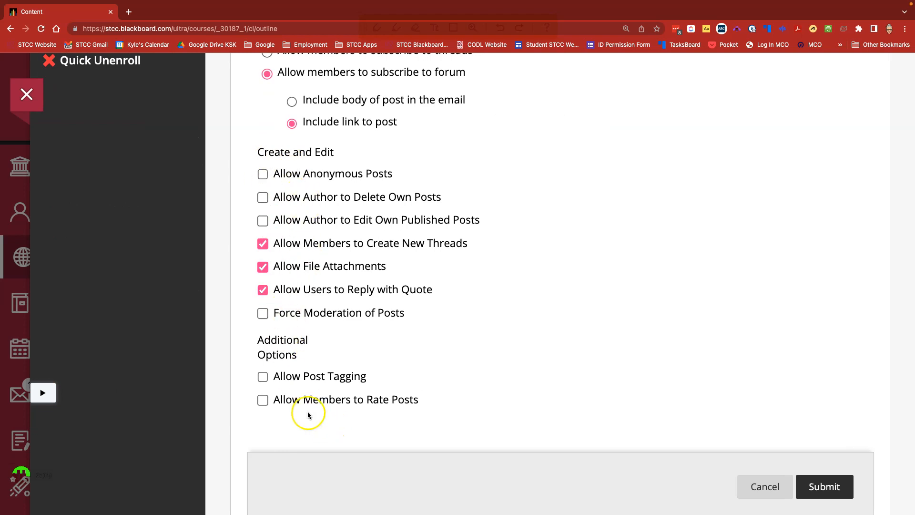
Try requiring participants to create a thread in order to view other threads, and return the viewing option to Standard View.
{"action": "scroll", "coordinate": [318, 420], "scroll_direction": "up", "scroll_amount": 9}
{"action": "left_click", "coordinate": [267, 294]}
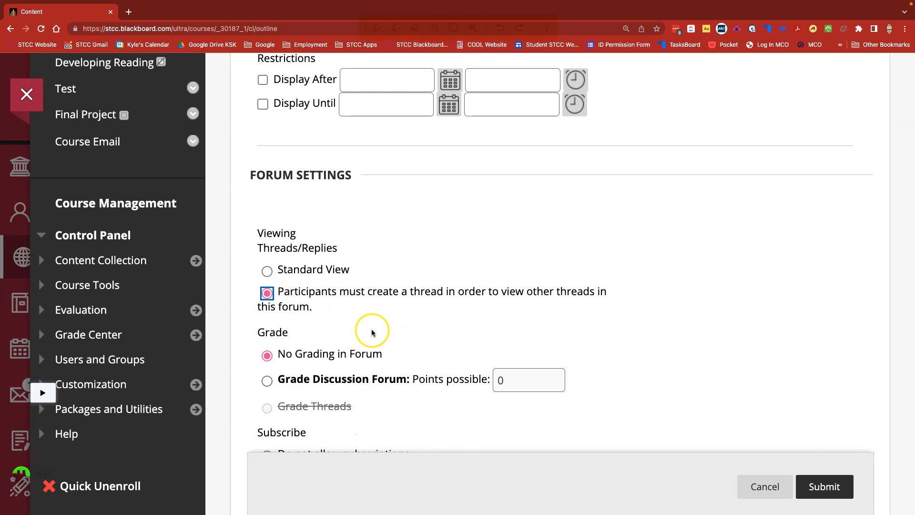
{"action": "scroll", "coordinate": [371, 331], "scroll_direction": "down", "scroll_amount": 2}
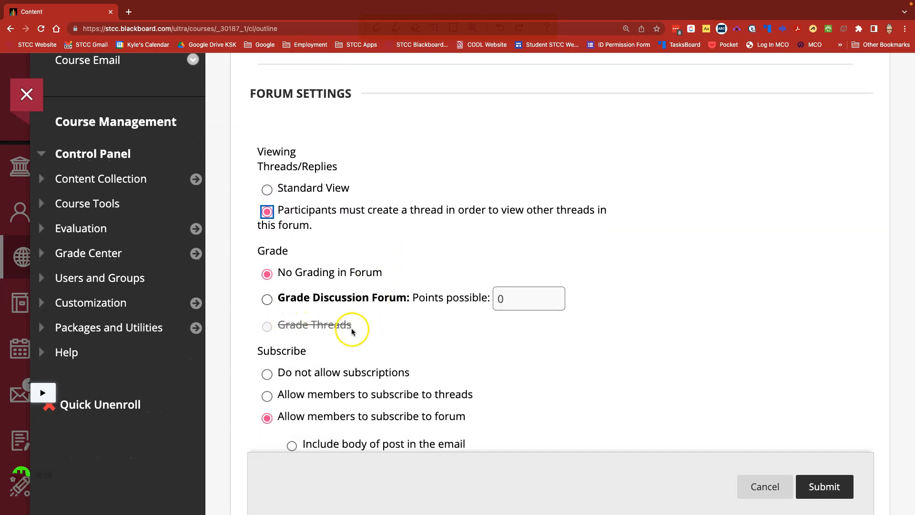
{"action": "scroll", "coordinate": [352, 332], "scroll_direction": "down", "scroll_amount": 6}
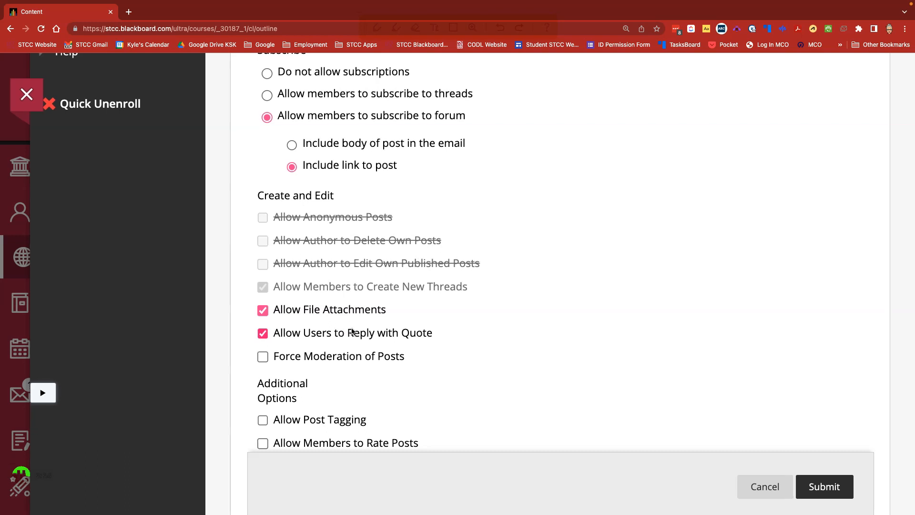
{"action": "scroll", "coordinate": [459, 323], "scroll_direction": "up", "scroll_amount": 4}
{"action": "scroll", "coordinate": [460, 323], "scroll_direction": "up", "scroll_amount": 2}
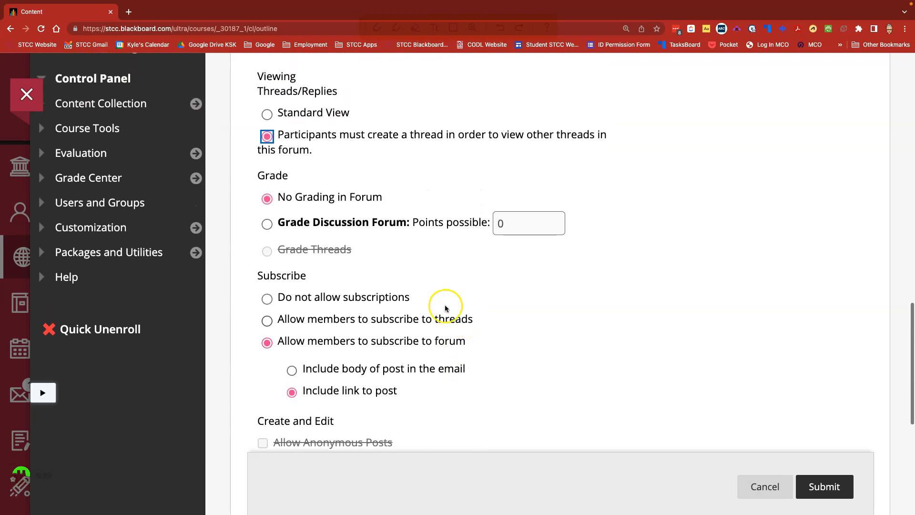
{"action": "left_click", "coordinate": [267, 115]}
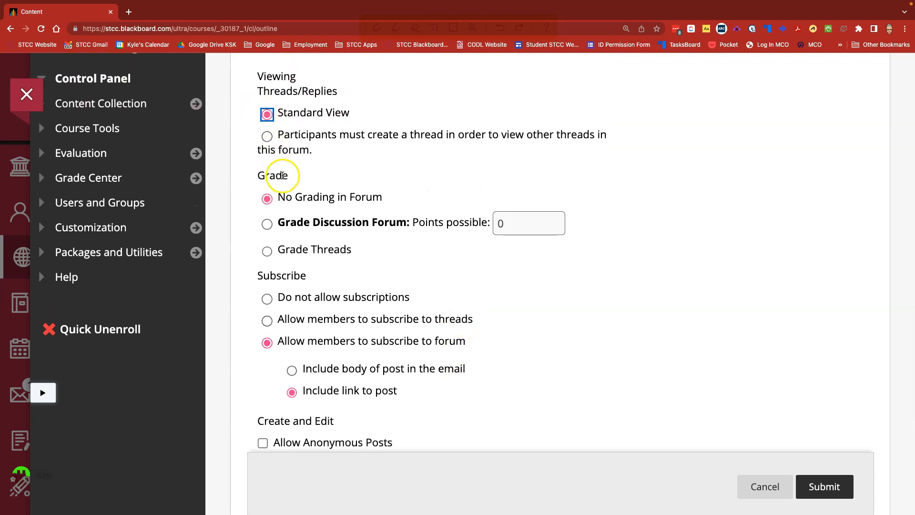
Try the Grade Discussion Forum and Grade Threads options in the forum's grade settings.
{"action": "left_click_drag", "start_coordinate": [259, 174], "coordinate": [292, 180]}
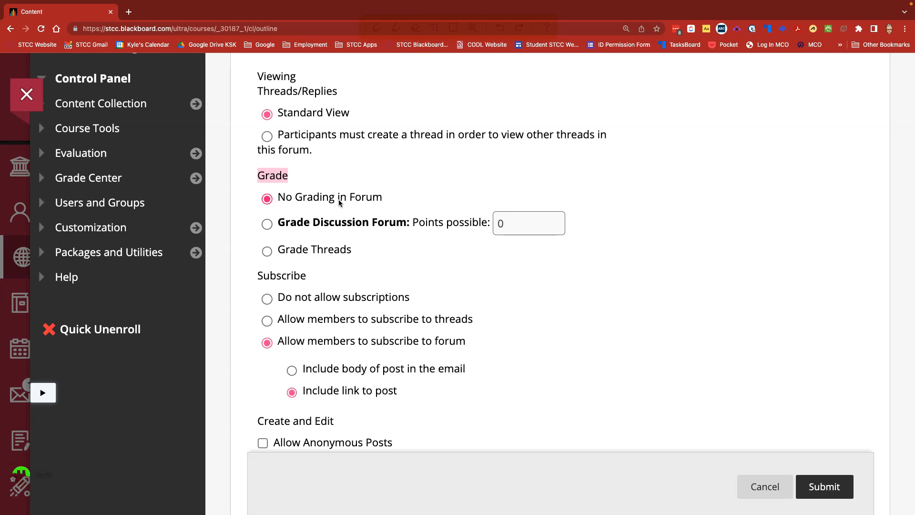
{"action": "left_click", "coordinate": [267, 224]}
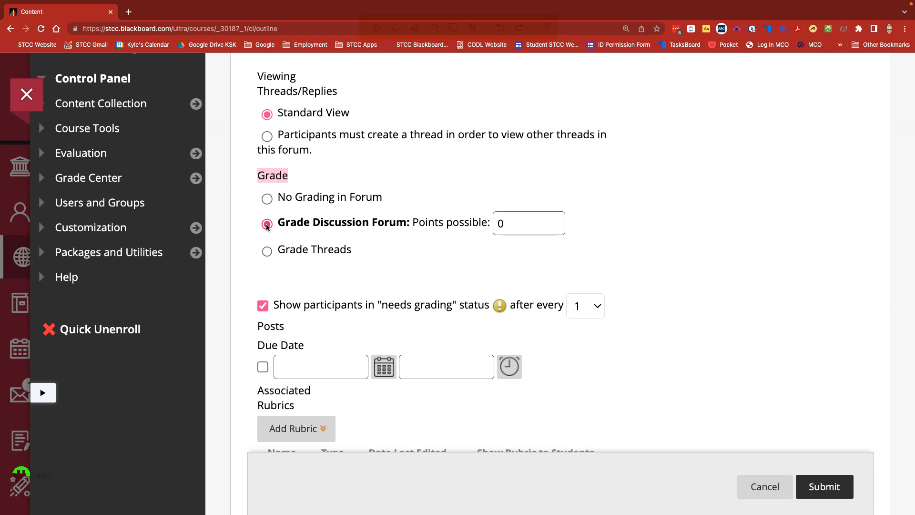
{"action": "left_click_drag", "start_coordinate": [509, 225], "coordinate": [490, 224]}
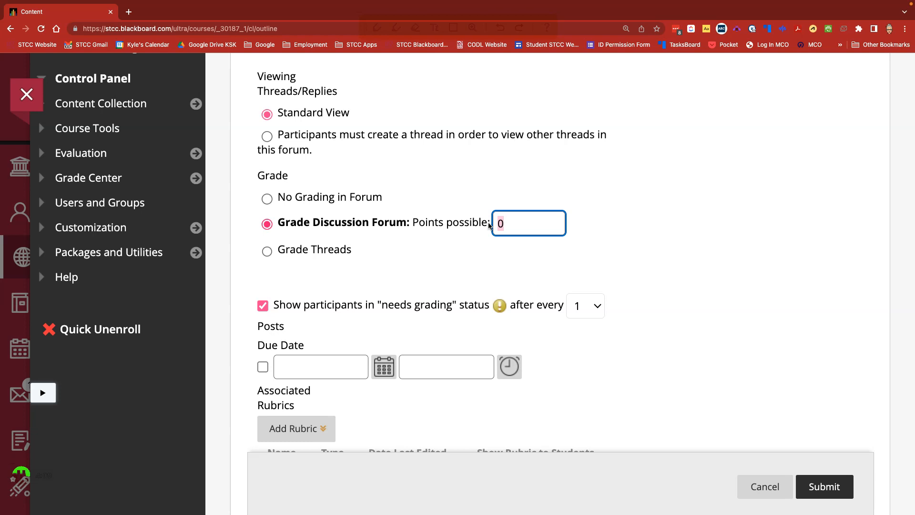
{"action": "left_click", "coordinate": [267, 252]}
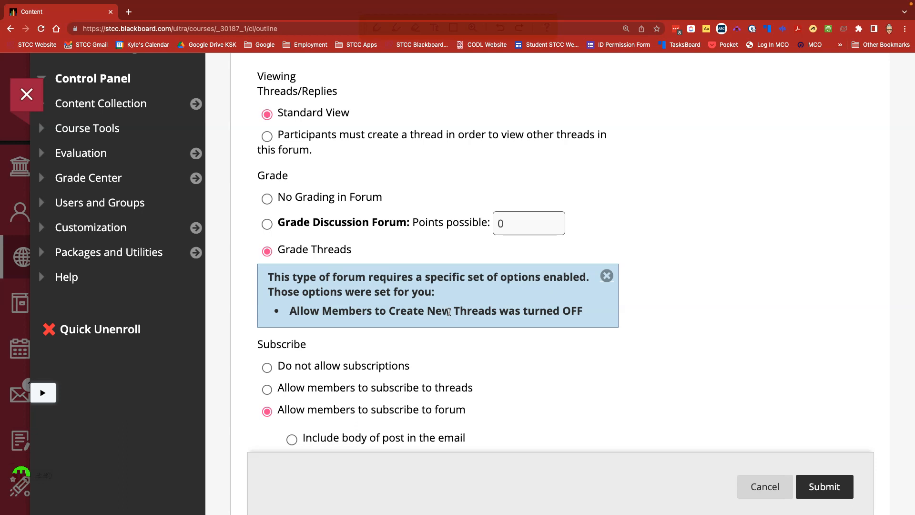
{"action": "left_click_drag", "start_coordinate": [264, 176], "coordinate": [286, 176]}
Set grading to Grade Discussion Forum with 2 points possible.
{"action": "left_click", "coordinate": [267, 224]}
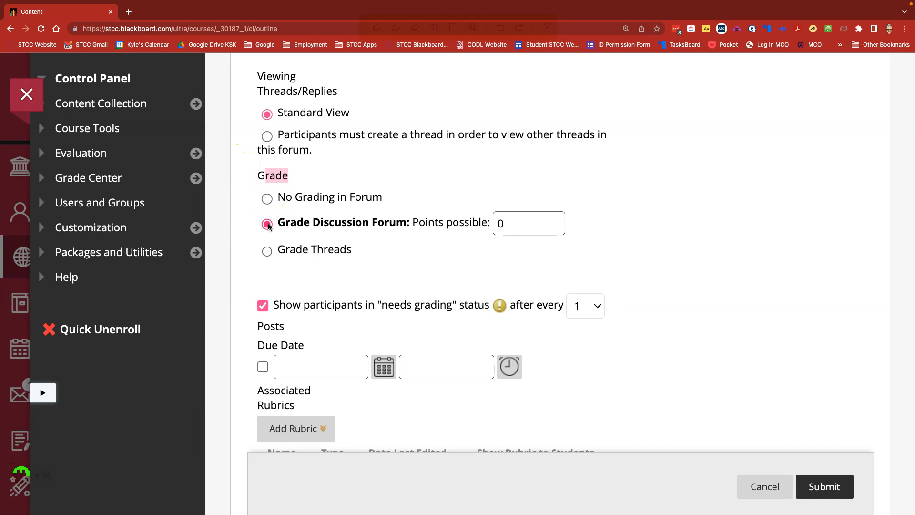
{"action": "double_click", "coordinate": [501, 220]}
{"action": "type", "text": "2"}
Show participants in "needs grading" status after every 3 posts and enable the forum's due date.
{"action": "scroll", "coordinate": [484, 222], "scroll_direction": "down", "scroll_amount": 5}
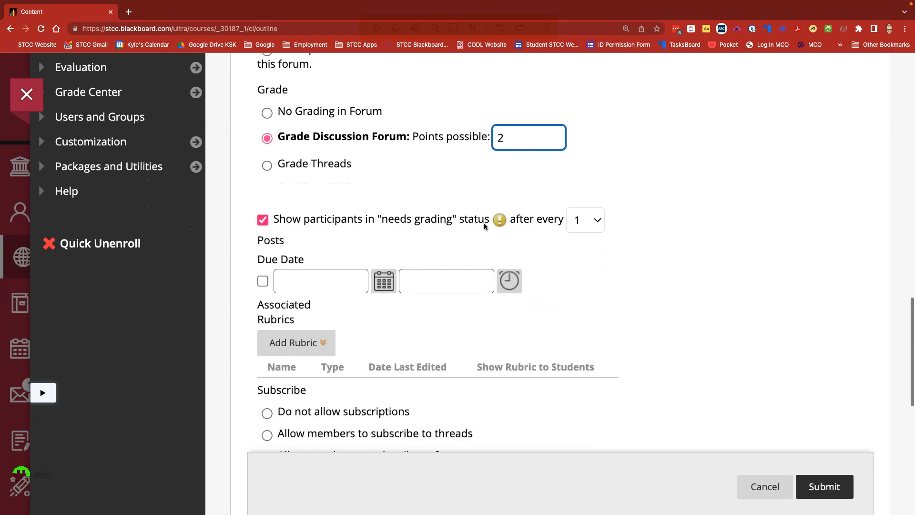
{"action": "scroll", "coordinate": [342, 259], "scroll_direction": "up", "scroll_amount": 2}
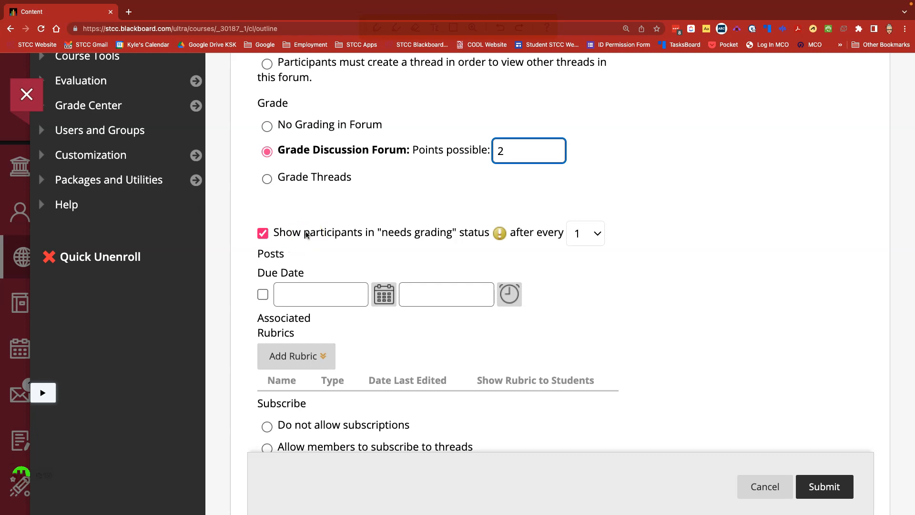
{"action": "left_click", "coordinate": [596, 235]}
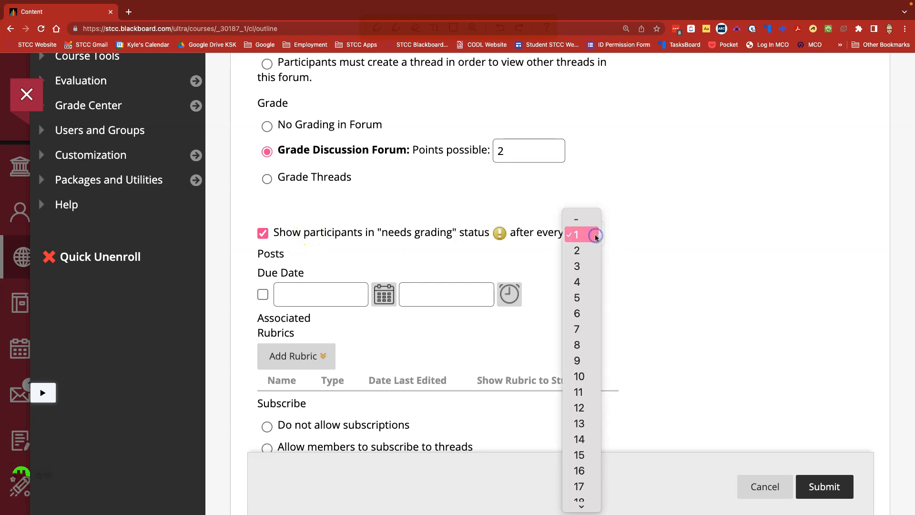
{"action": "left_click", "coordinate": [586, 265]}
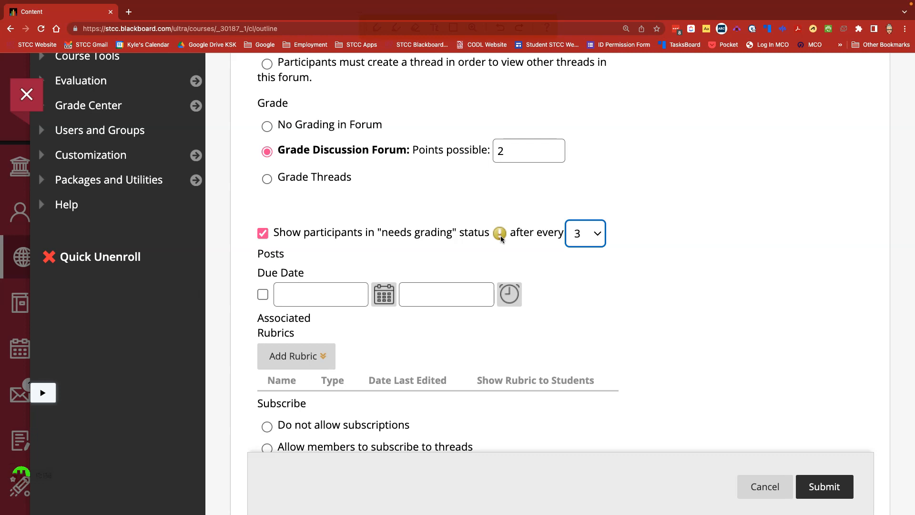
{"action": "left_click", "coordinate": [263, 294]}
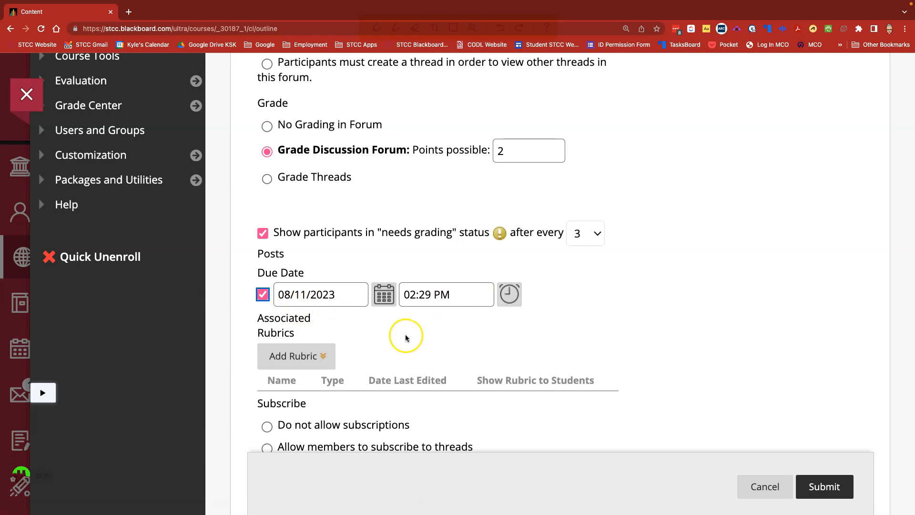
Look at the choices for adding an associated rubric and close them without picking one.
{"action": "scroll", "coordinate": [405, 338], "scroll_direction": "down", "scroll_amount": 3}
{"action": "left_click", "coordinate": [303, 295]}
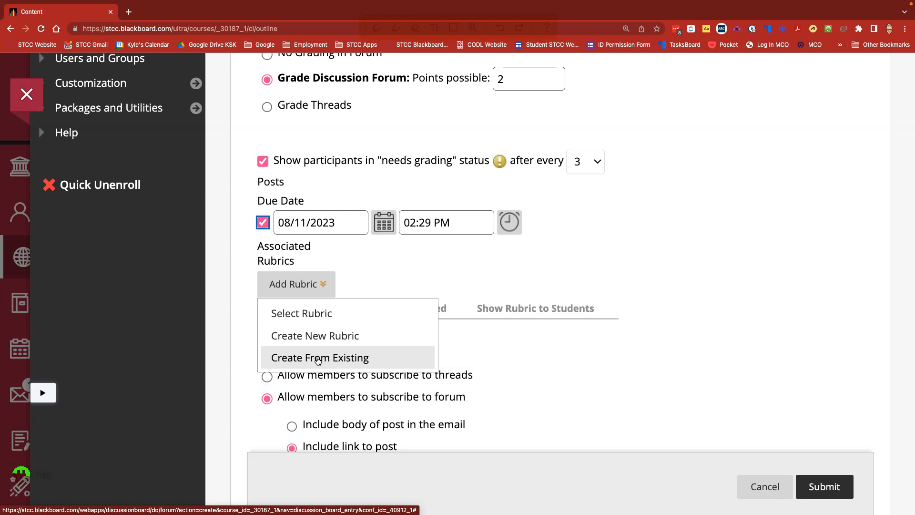
{"action": "left_click", "coordinate": [302, 317]}
{"action": "left_click", "coordinate": [312, 318]}
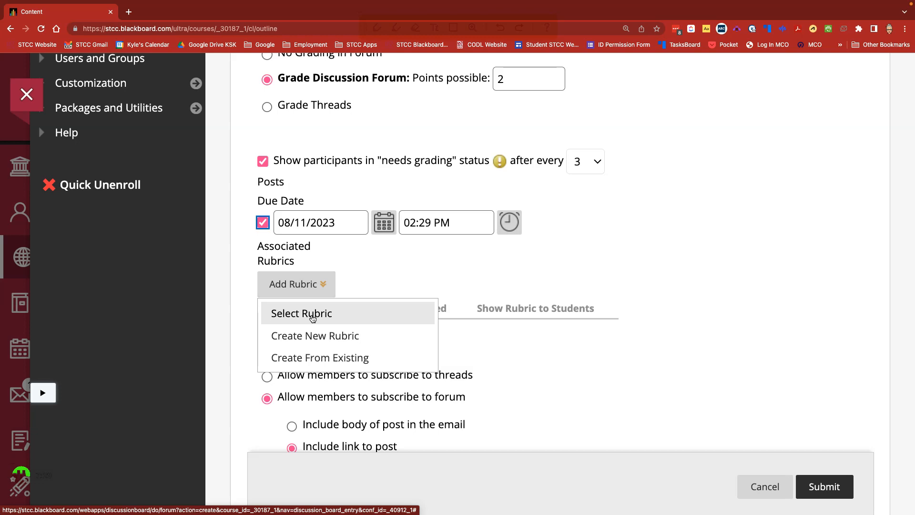
{"action": "left_click", "coordinate": [242, 294]}
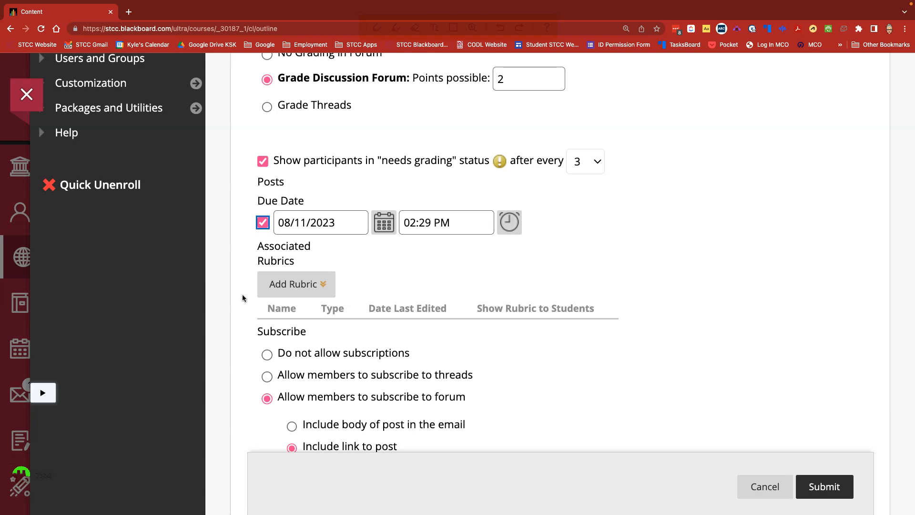
Try disallowing subscriptions and allowing subscriptions to threads, and return the setting to "Allow members to subscribe to forum".
{"action": "scroll", "coordinate": [388, 372], "scroll_direction": "down", "scroll_amount": 3}
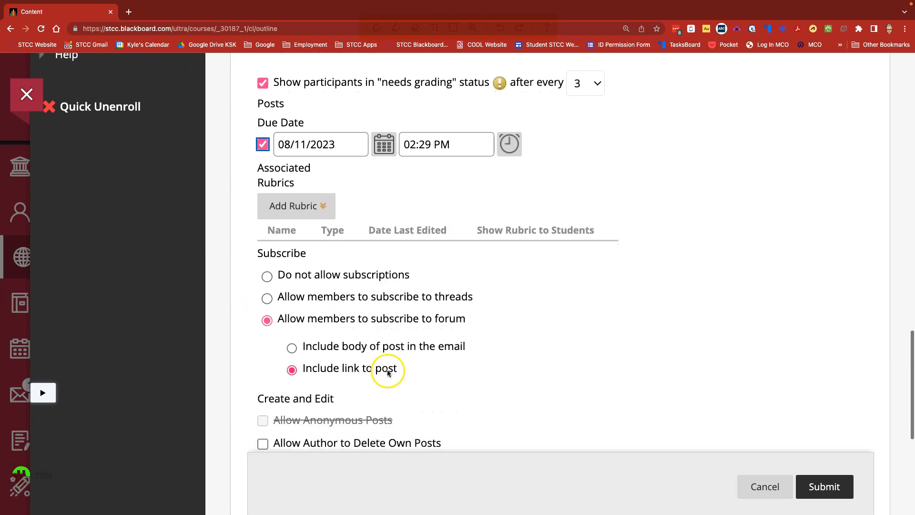
{"action": "left_click_drag", "start_coordinate": [261, 254], "coordinate": [307, 255]}
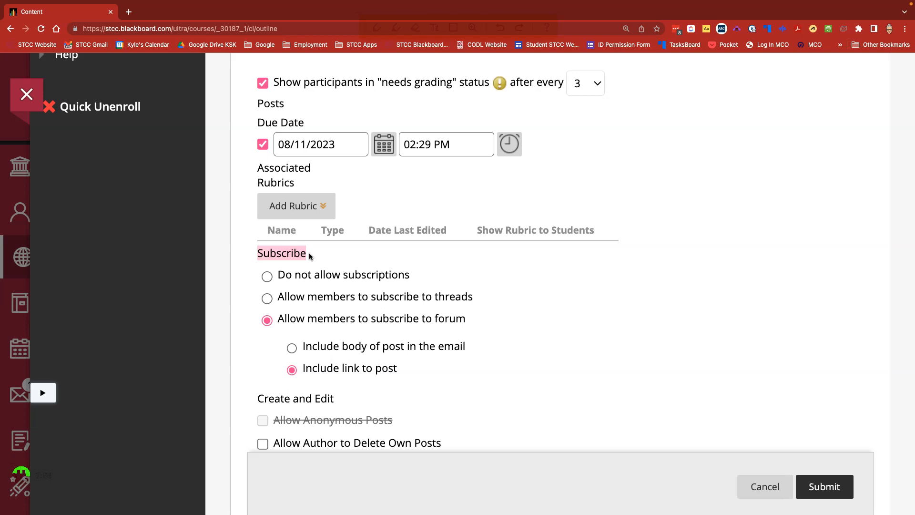
{"action": "left_click", "coordinate": [267, 277]}
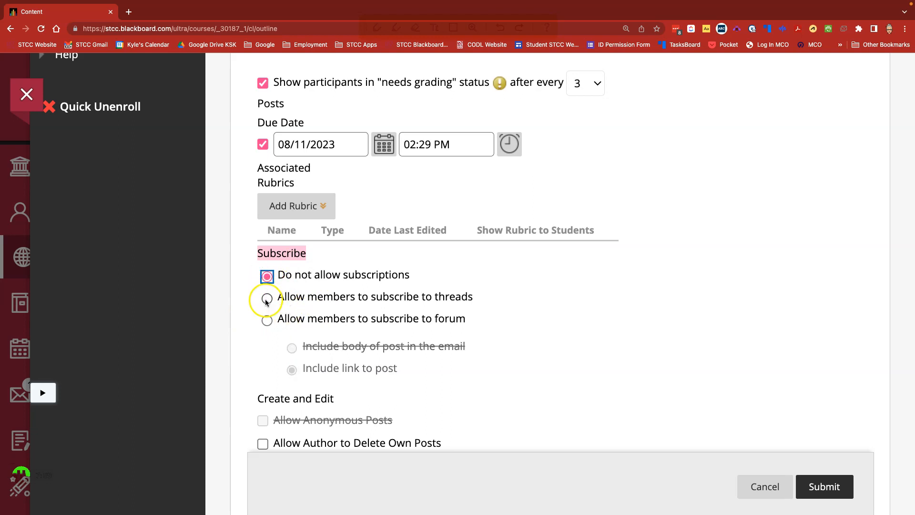
{"action": "left_click", "coordinate": [267, 299]}
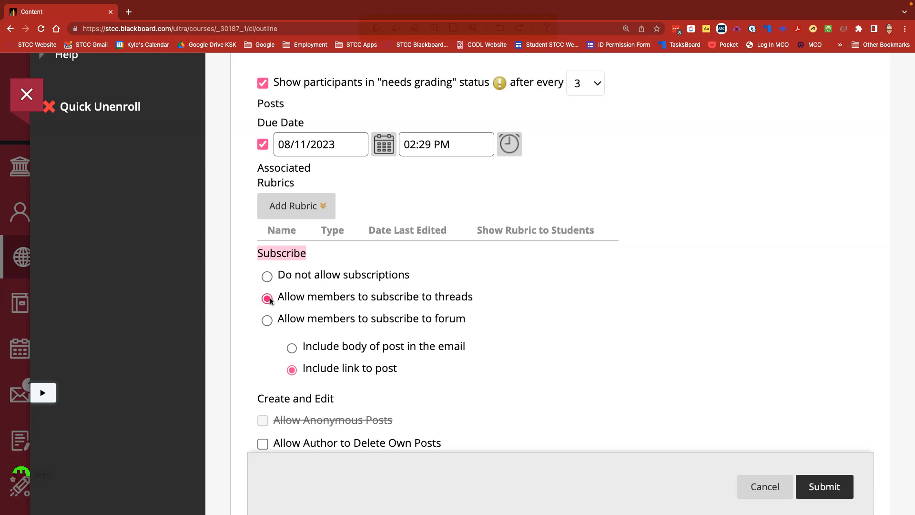
{"action": "left_click", "coordinate": [267, 321]}
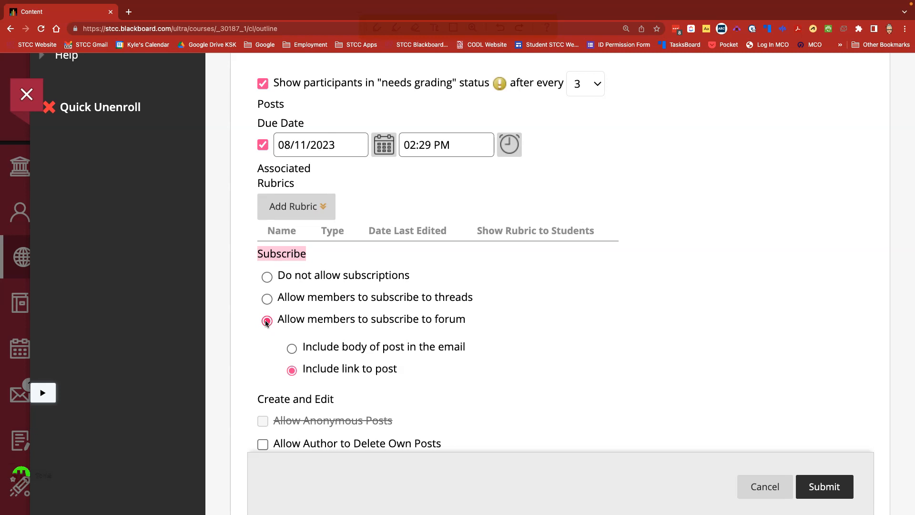
Try toggling "Allow Author to Edit Own Published Posts" and "Allow File Attachments" under Create and Edit, and restore both options.
{"action": "left_click", "coordinate": [267, 321]}
{"action": "scroll", "coordinate": [267, 323], "scroll_direction": "down", "scroll_amount": 5}
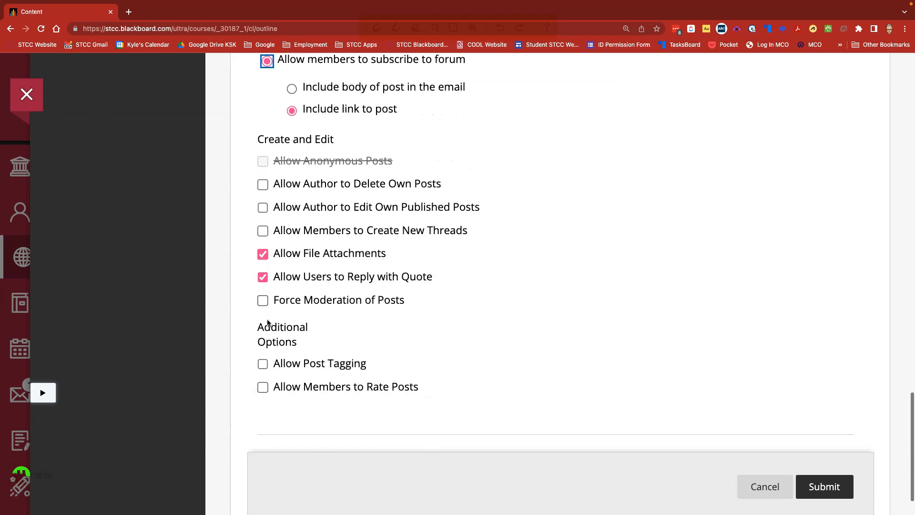
{"action": "left_click_drag", "start_coordinate": [258, 139], "coordinate": [339, 145]}
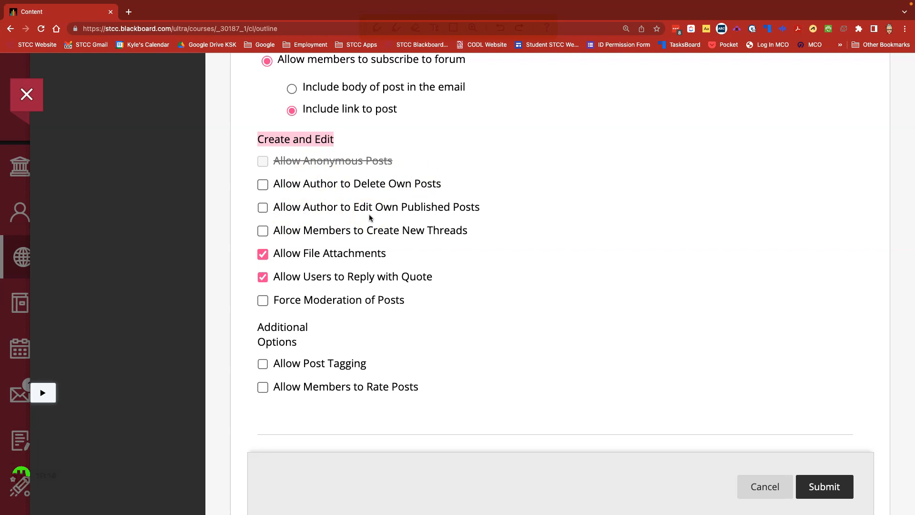
{"action": "left_click", "coordinate": [262, 209]}
{"action": "left_click", "coordinate": [281, 209]}
{"action": "left_click", "coordinate": [263, 256]}
{"action": "left_click", "coordinate": [263, 254]}
Review the options for replying with quote and forcing moderation of posts, and the Additional Options section.
{"action": "left_click_drag", "start_coordinate": [277, 279], "coordinate": [445, 279]}
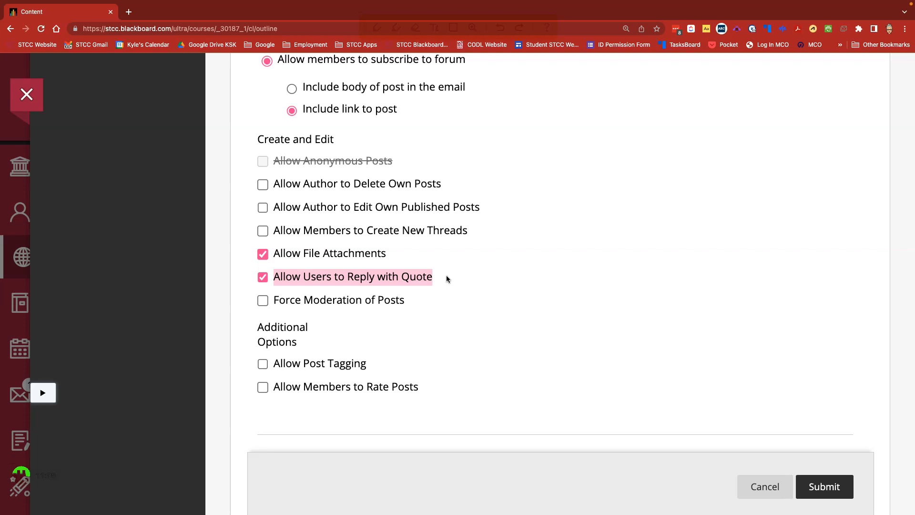
{"action": "left_click_drag", "start_coordinate": [277, 301], "coordinate": [410, 301]}
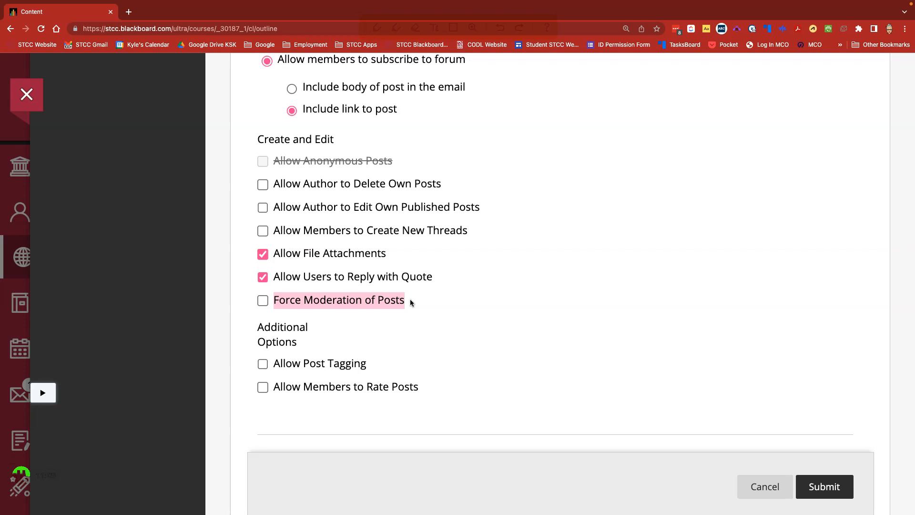
{"action": "scroll", "coordinate": [410, 302], "scroll_direction": "down", "scroll_amount": 1}
{"action": "left_click_drag", "start_coordinate": [250, 290], "coordinate": [305, 305]}
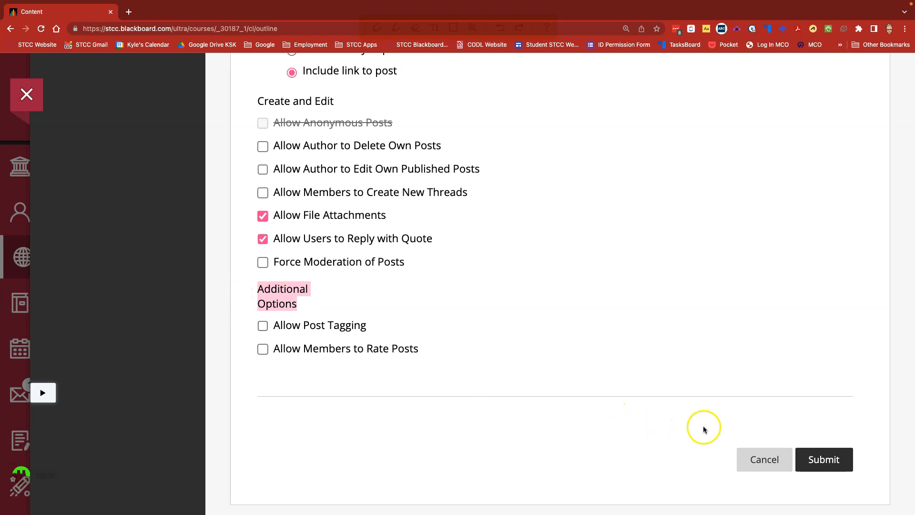
Submit the new forum and locate "Week 2: Chapter 2" in the Discussion Board's forum list.
{"action": "left_click", "coordinate": [832, 463]}
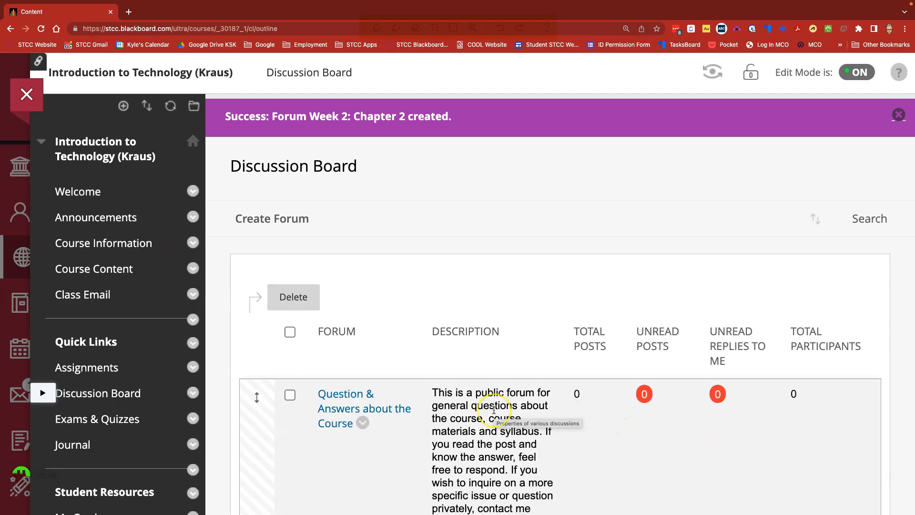
{"action": "scroll", "coordinate": [496, 412], "scroll_direction": "down", "scroll_amount": 15}
{"action": "scroll", "coordinate": [493, 410], "scroll_direction": "down", "scroll_amount": 10}
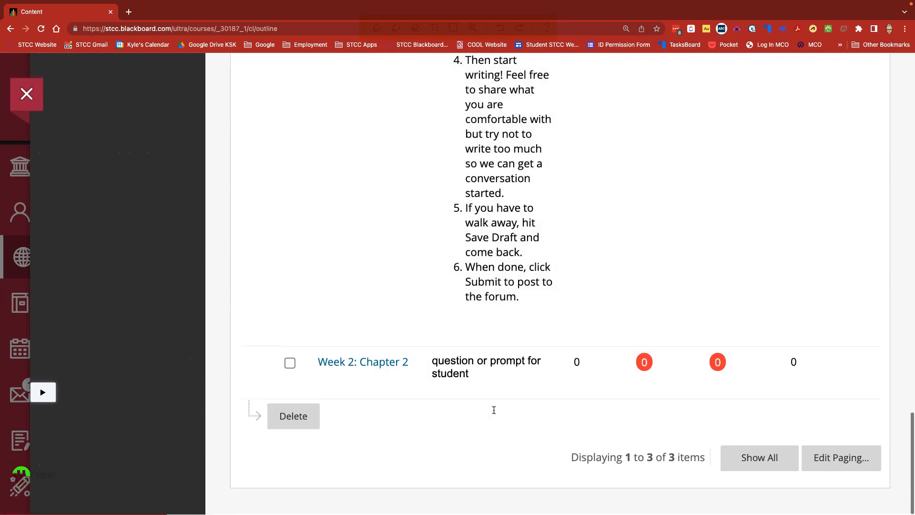
{"action": "scroll", "coordinate": [353, 377], "scroll_direction": "up", "scroll_amount": 3}
{"action": "scroll", "coordinate": [595, 391], "scroll_direction": "down", "scroll_amount": 4}
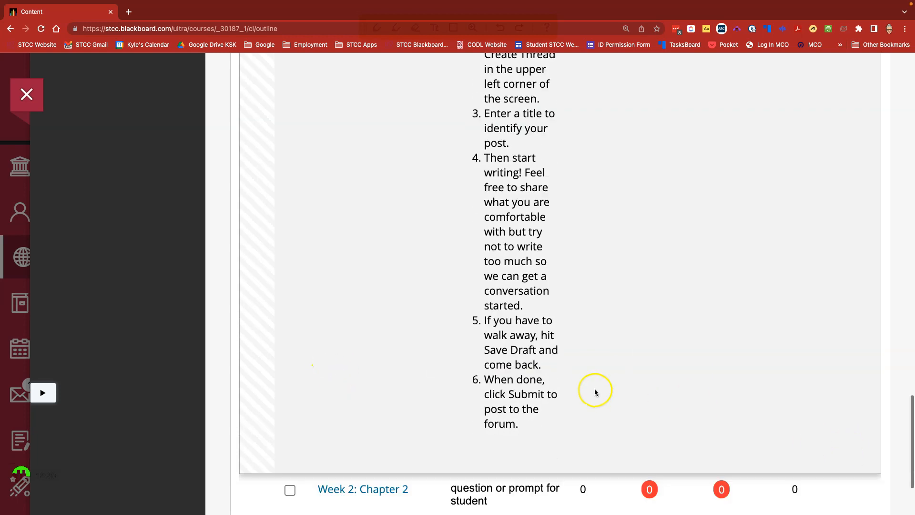